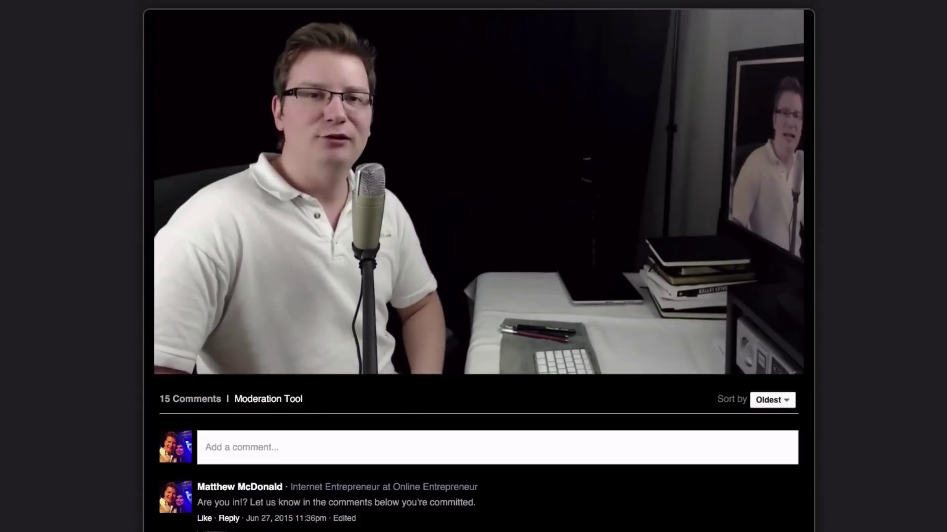
pyautogui.scroll(-15, 478, 266)
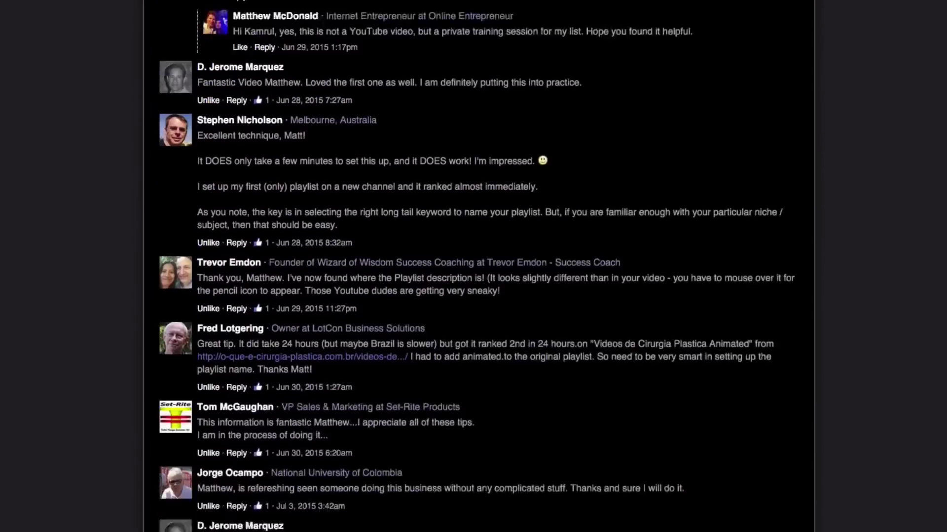
pyautogui.scroll(-1, 478, 267)
pyautogui.scroll(15, 479, 266)
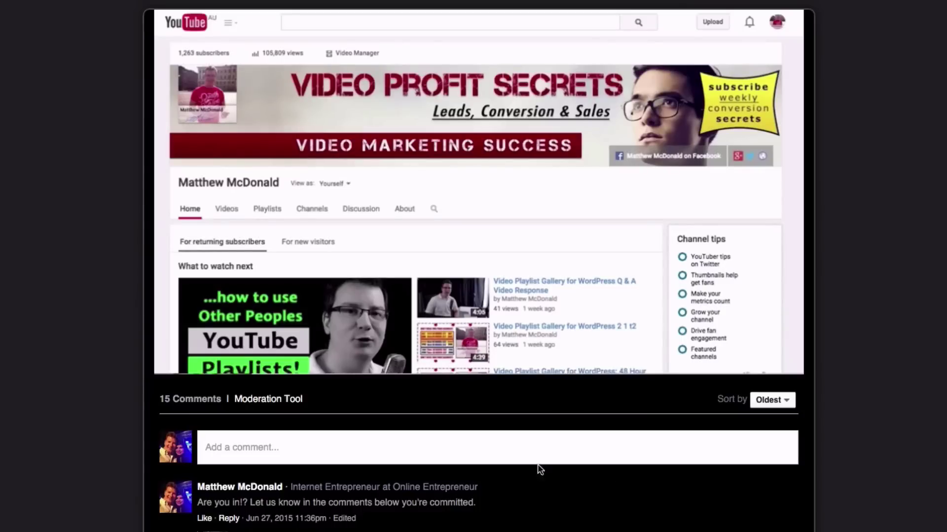
pyautogui.moveTo(464, 289)
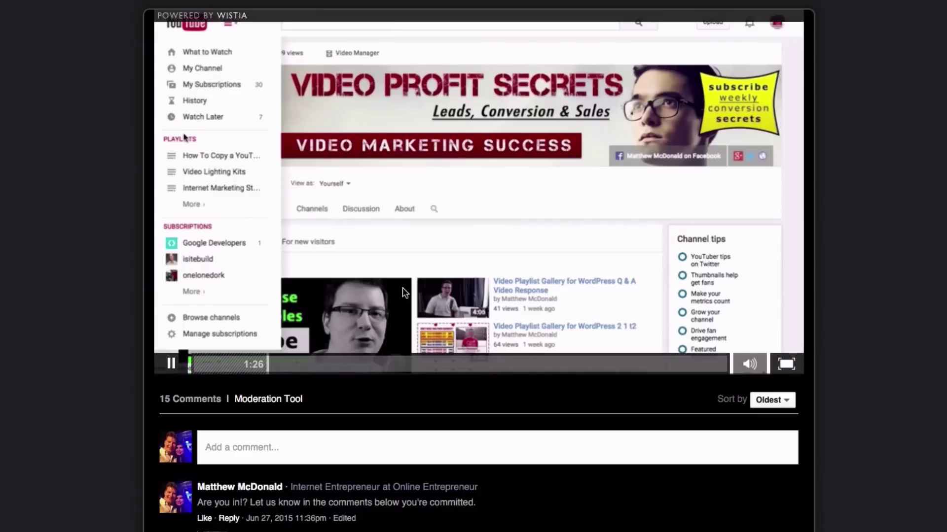
pyautogui.scroll(-2, 345, 395)
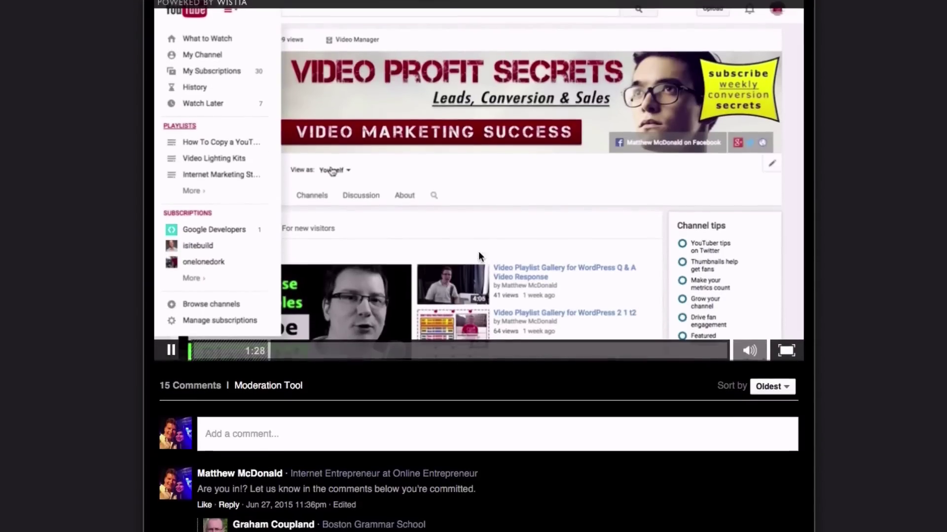
pyautogui.scroll(-10, 320, 423)
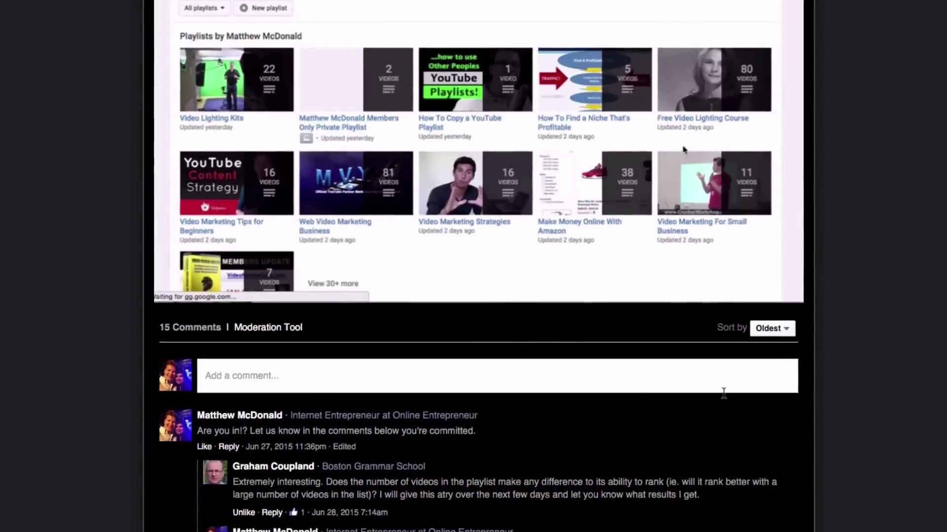
pyautogui.scroll(-15, 647, 381)
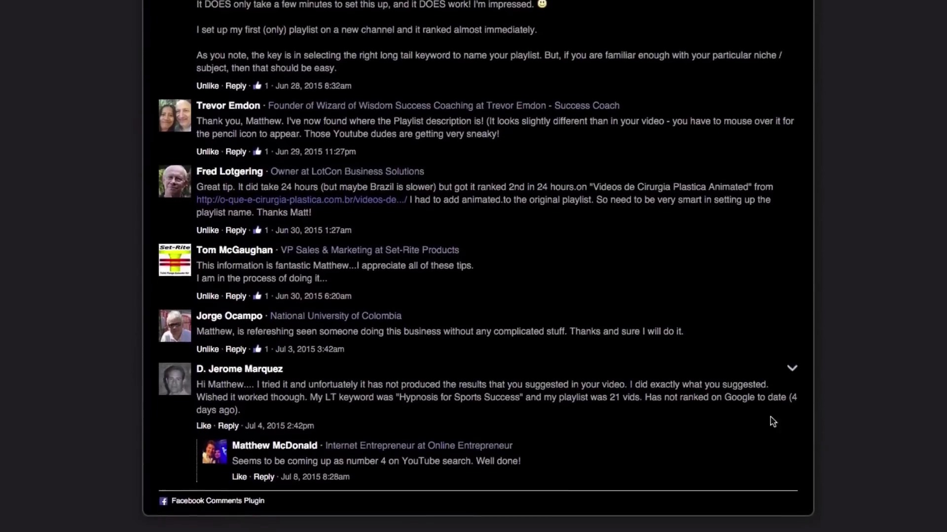
pyautogui.scroll(10, 792, 418)
pyautogui.scroll(15, 777, 422)
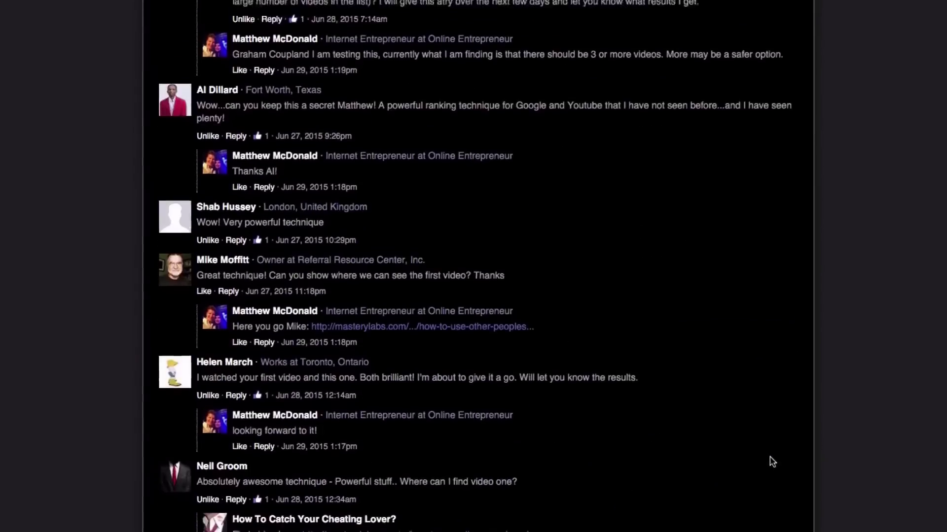
pyautogui.scroll(3, 802, 507)
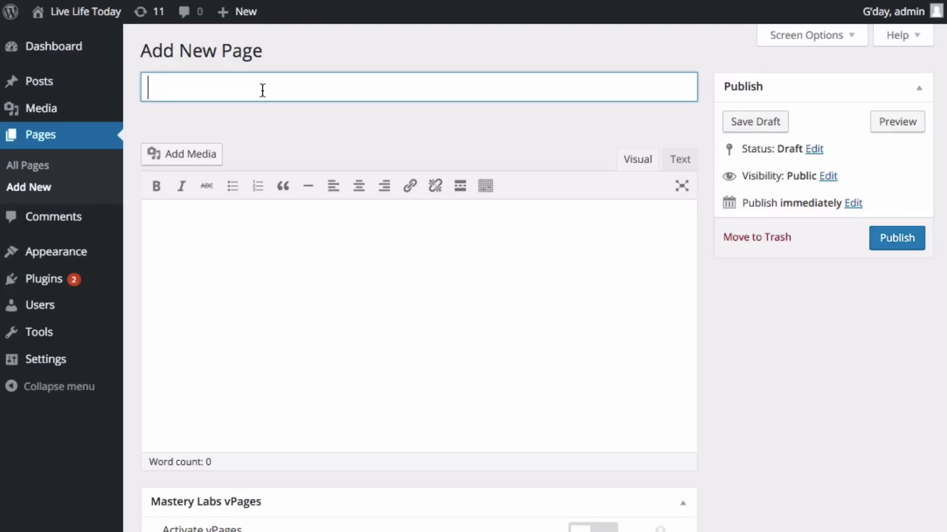
# Title the new page 'Home Studio Lesson 3: Video Lighting'
pyautogui.write('Lesson')
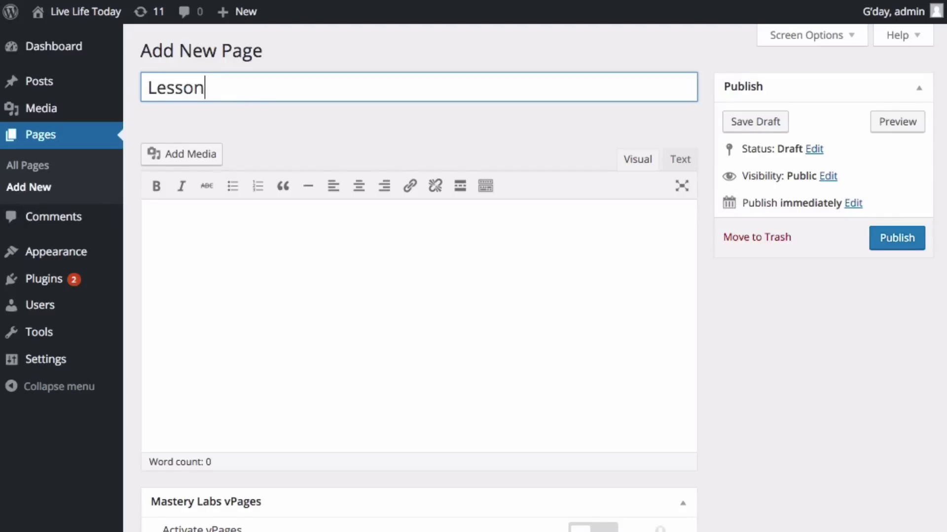
pyautogui.write(' 3: Video Lighti')
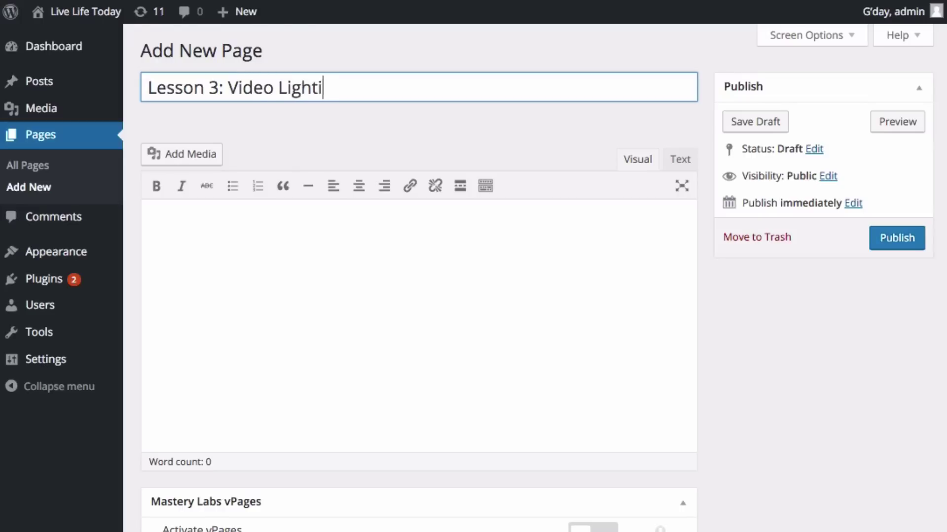
pyautogui.write('ng')
pyautogui.write('Home Studio')
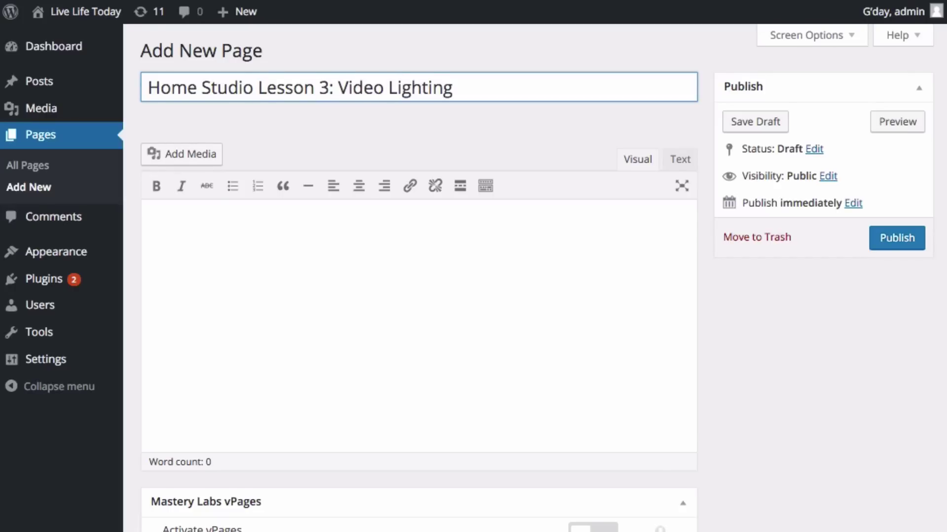
pyautogui.press('Right')
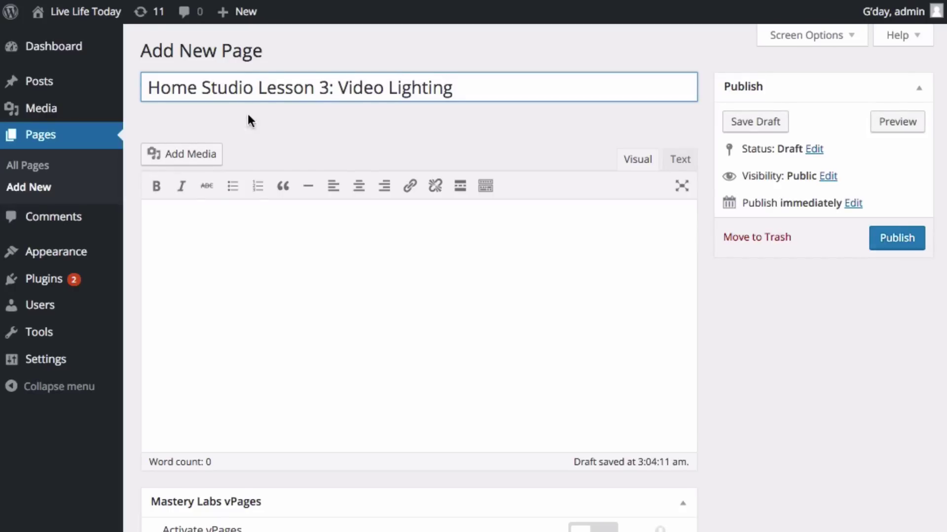
pyautogui.click(367, 123)
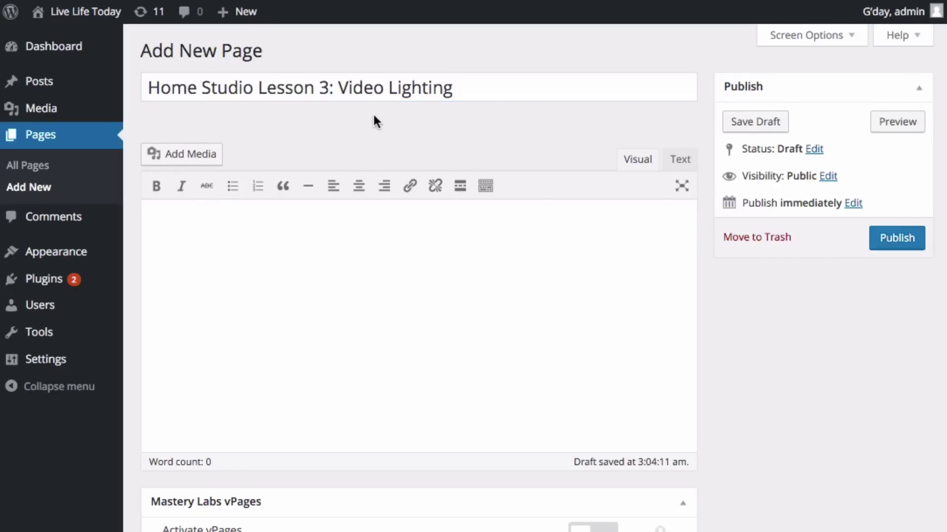
# Publish the page, activate vPages, and pick the Dark design with the Blue colour
pyautogui.click(898, 240)
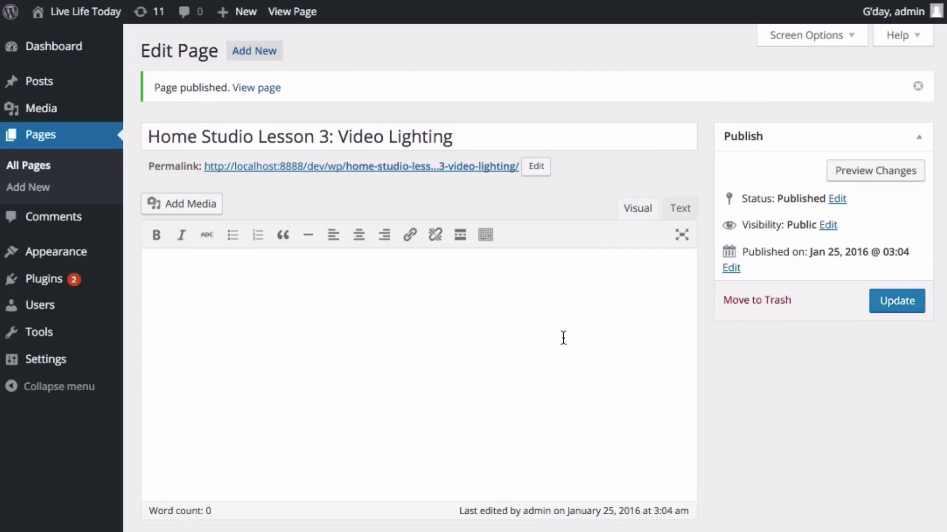
pyautogui.scroll(-8, 743, 341)
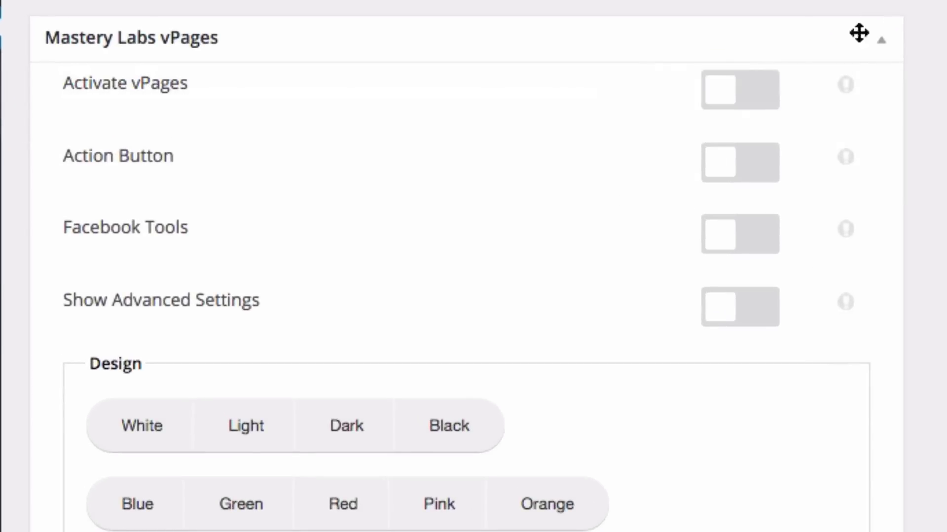
pyautogui.click(729, 106)
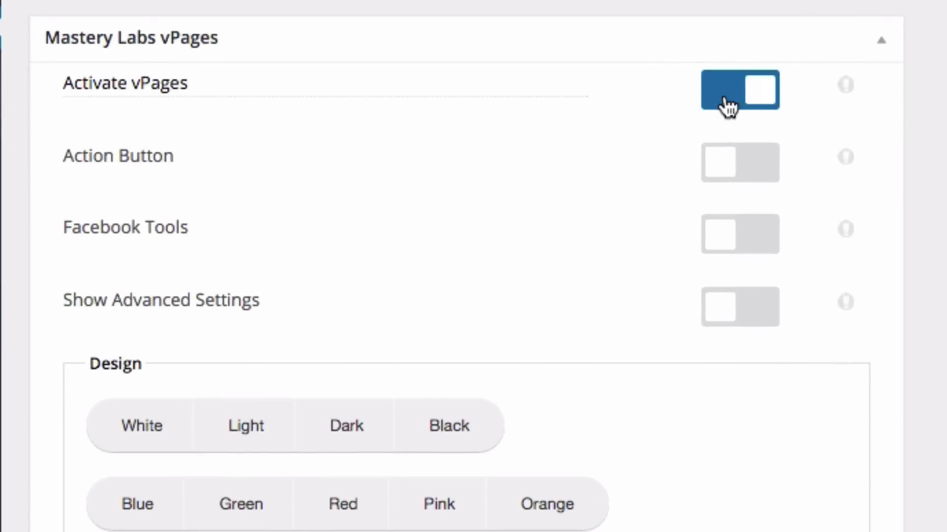
pyautogui.scroll(-3, 700, 114)
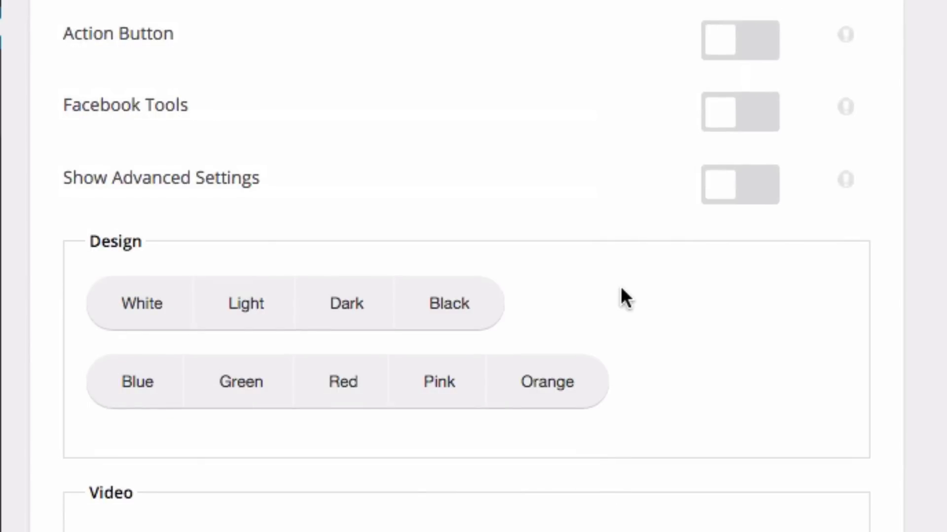
pyautogui.click(357, 319)
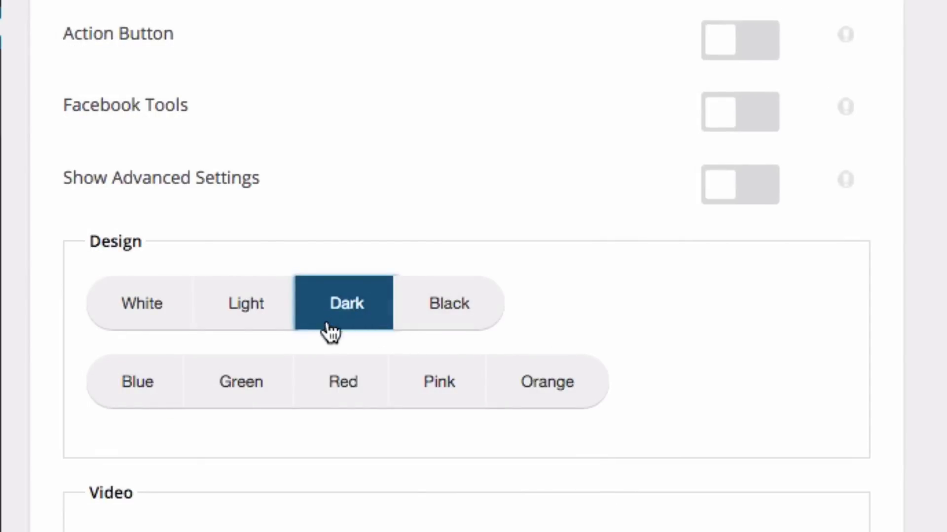
pyautogui.click(147, 391)
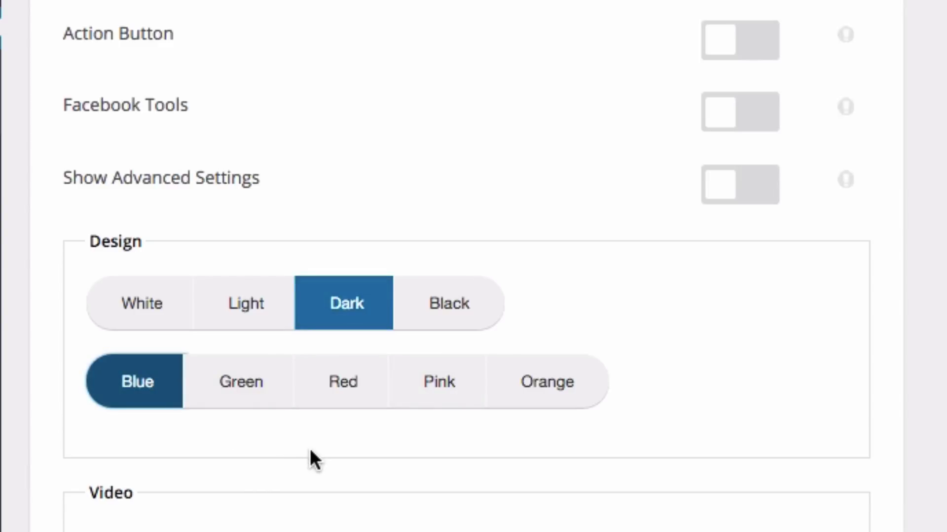
# Set the vPages video to YouTube ID 4sAuyI1pQ_Q with Play Automatically on
pyautogui.scroll(-5, 344, 528)
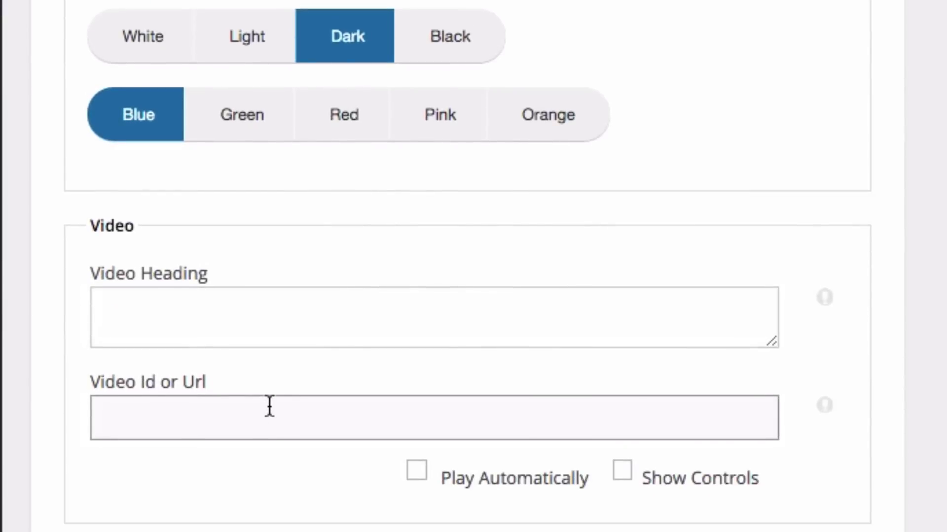
pyautogui.click(269, 407)
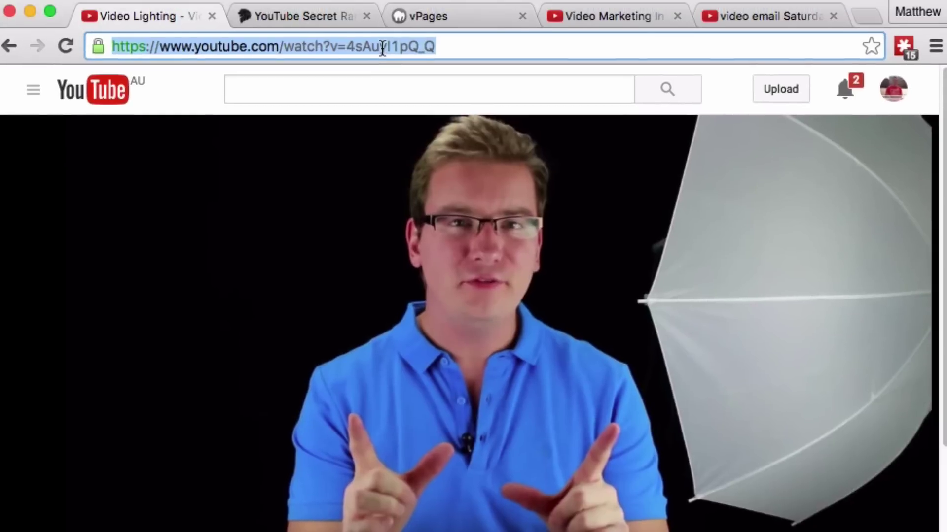
pyautogui.click(382, 45)
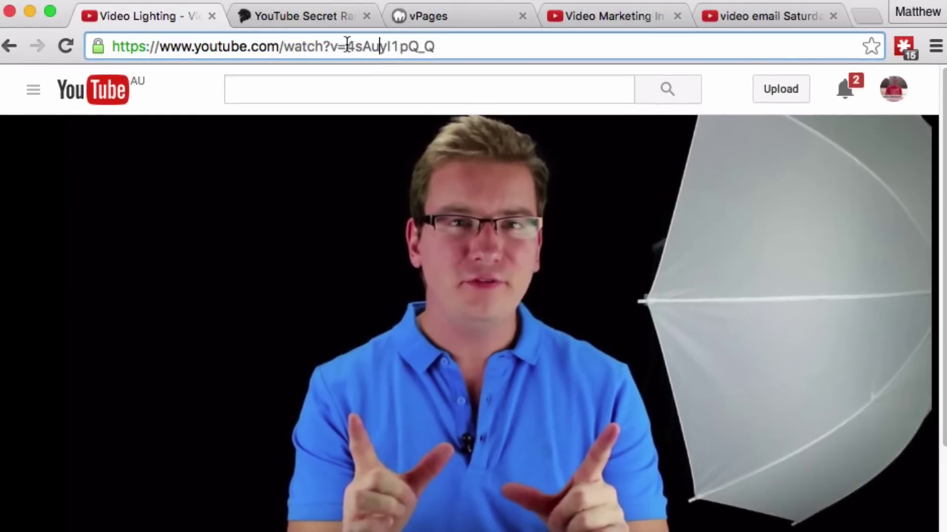
pyautogui.moveTo(345, 46); pyautogui.dragTo(467, 43)
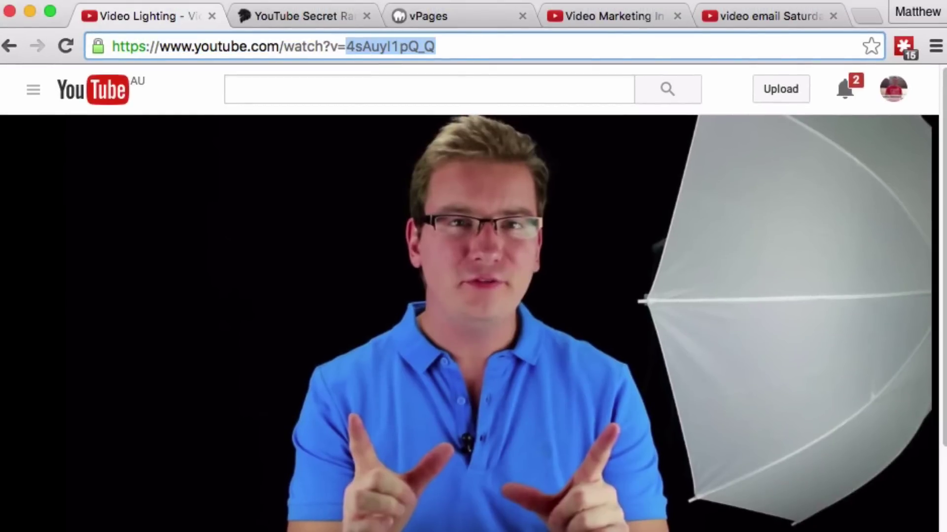
pyautogui.write('4sAuyl1pQ_Q')
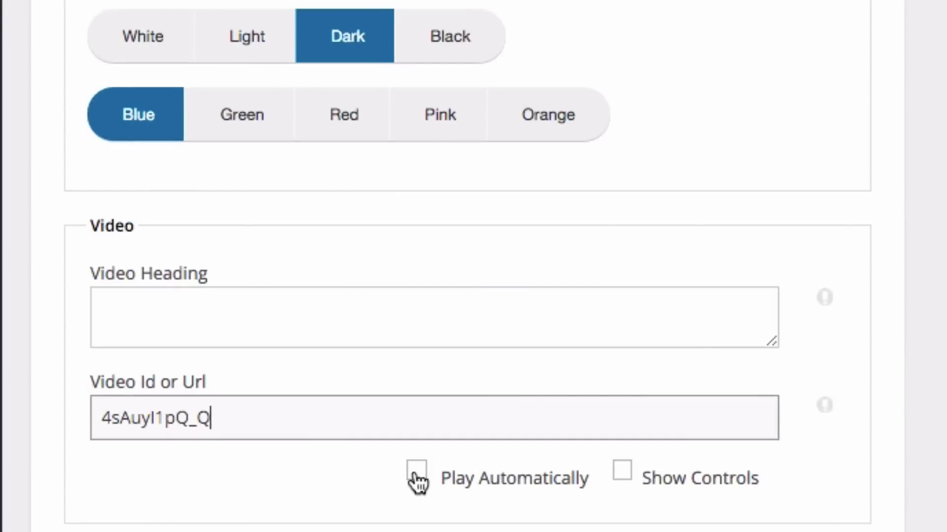
pyautogui.click(458, 481)
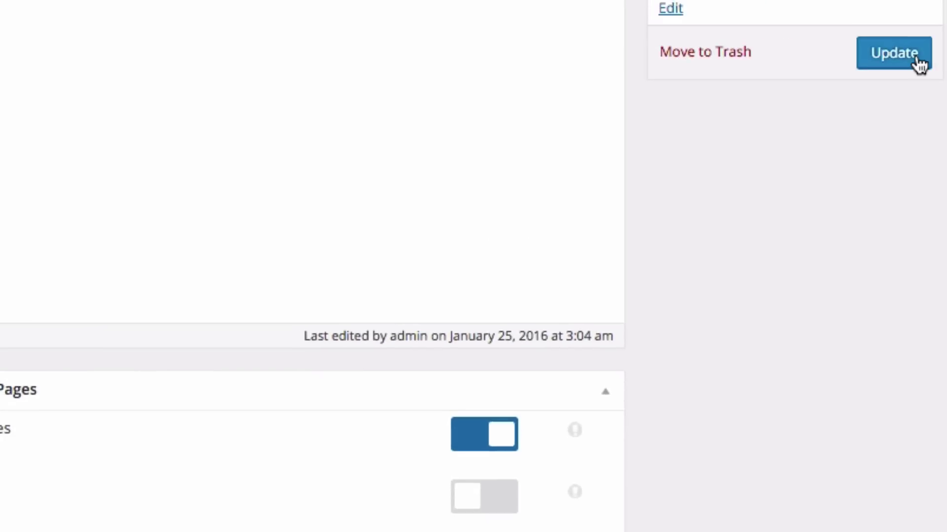
# Update the page to store the video ID and Dark/Blue design settings
pyautogui.click(917, 58)
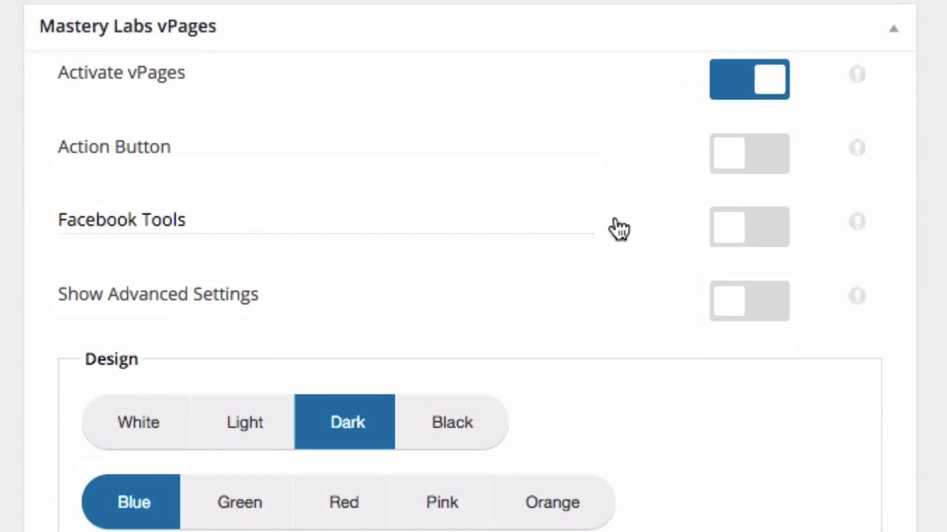
# Enable Facebook Tools and Facebook Comments, update, and try the comment box on the live page
pyautogui.click(774, 227)
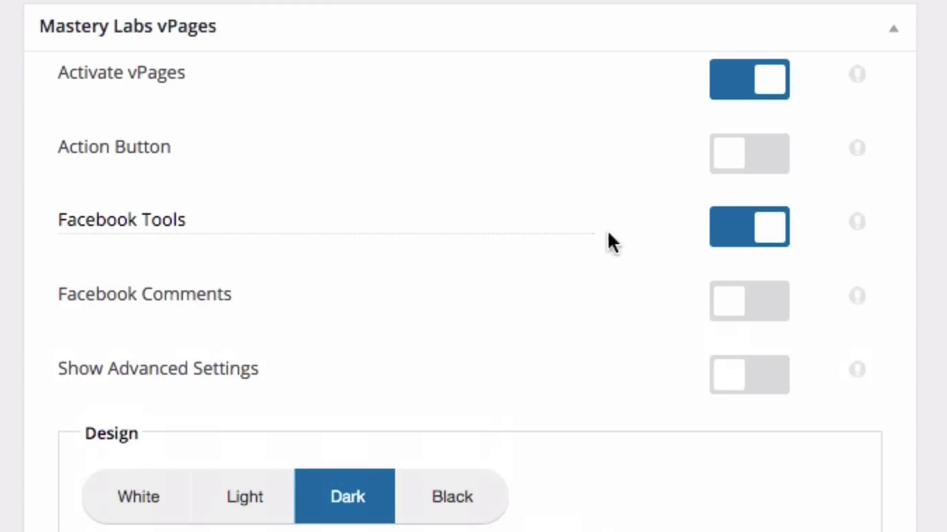
pyautogui.click(737, 312)
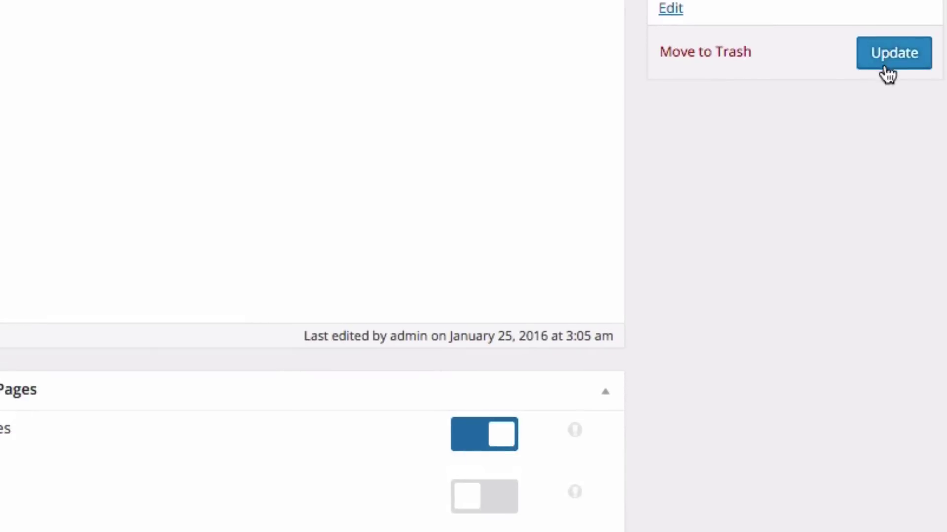
pyautogui.click(888, 69)
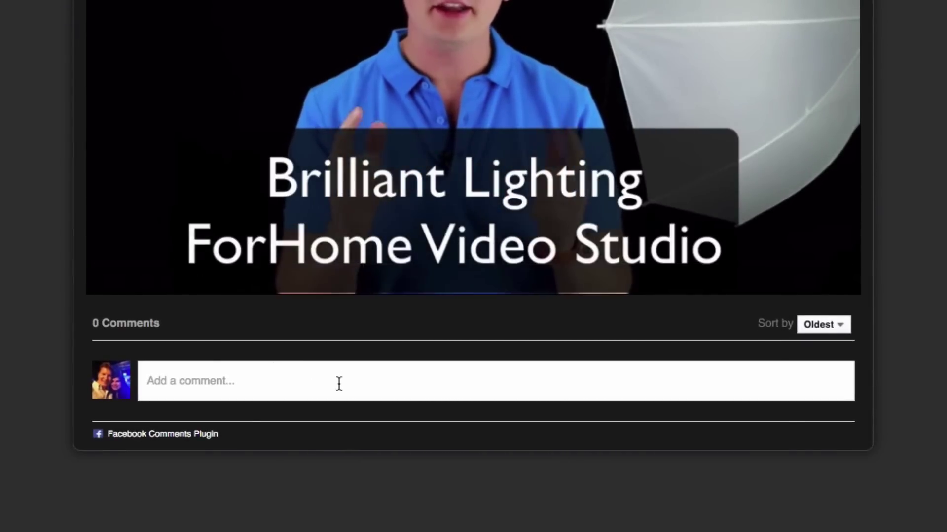
pyautogui.click(320, 381)
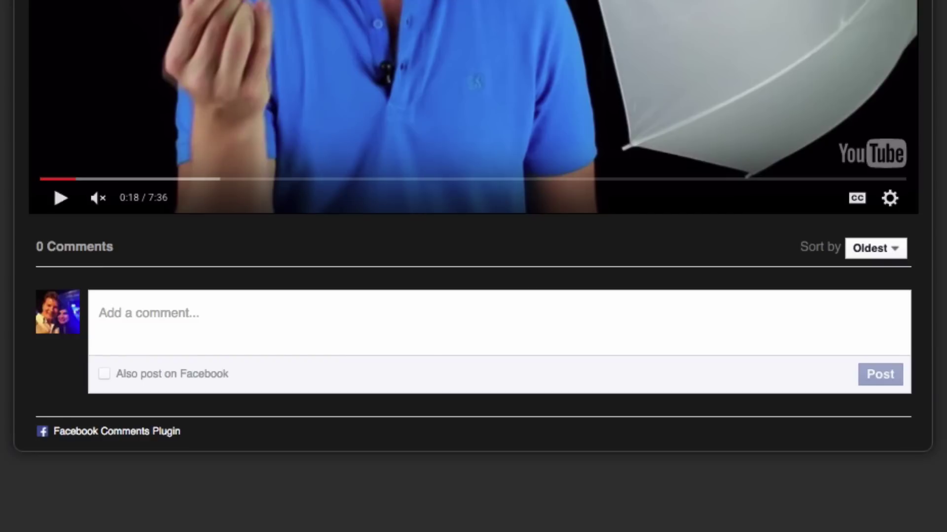
# Copy the page title into Video Heading as 'Home Studio Lesson 3: Video Lighting'
pyautogui.tripleClick(596, 121)
pyautogui.press('super+c')
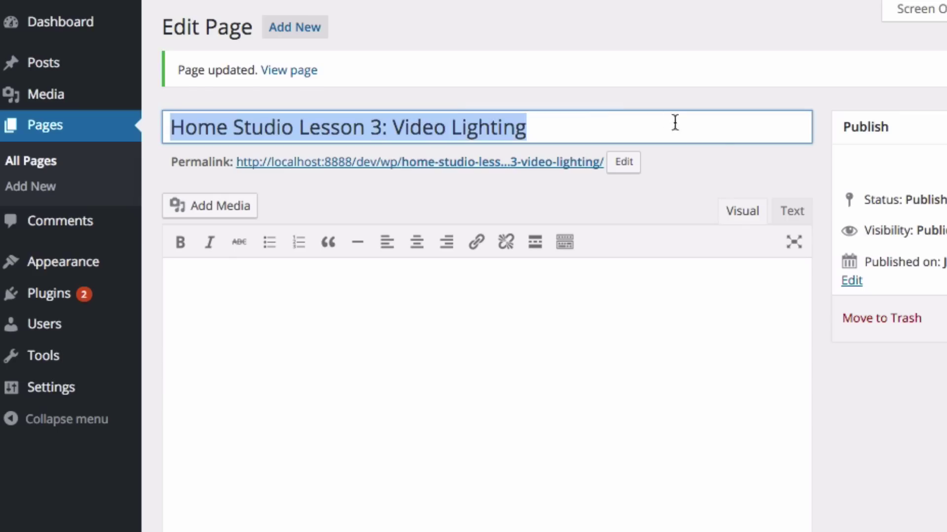
pyautogui.click(808, 216)
pyautogui.scroll(-15, 834, 374)
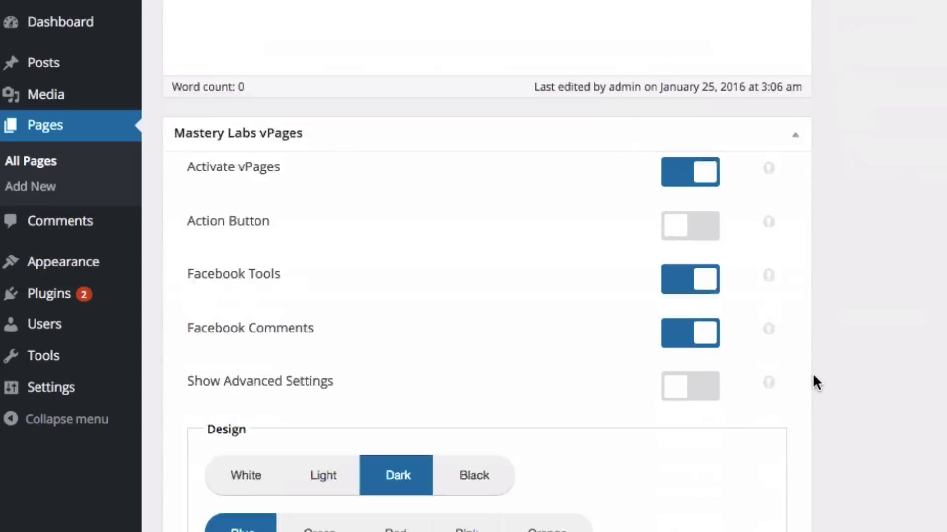
pyautogui.click(437, 345)
pyautogui.press('super+v')
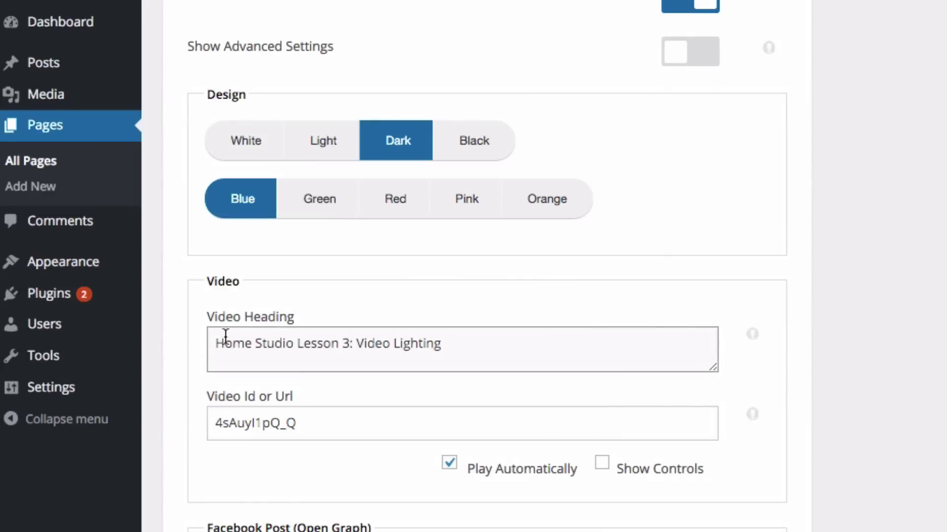
pyautogui.scroll(2, 894, 459)
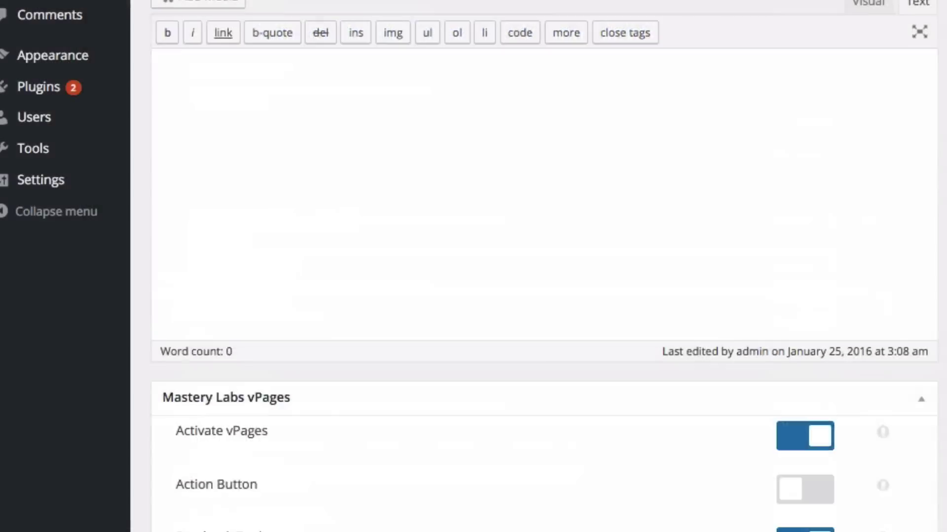
pyautogui.scroll(-5, 542, 266)
pyautogui.scroll(-2, 750, 275)
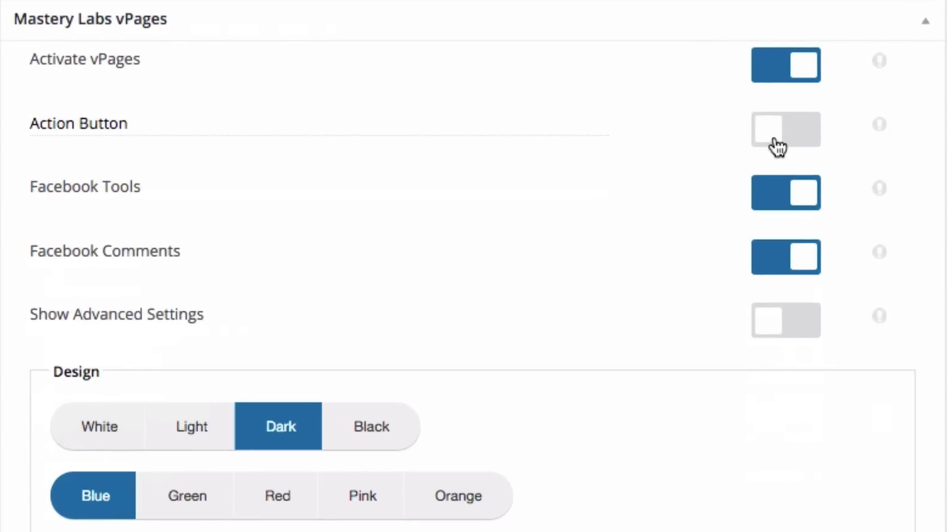
pyautogui.click(775, 143)
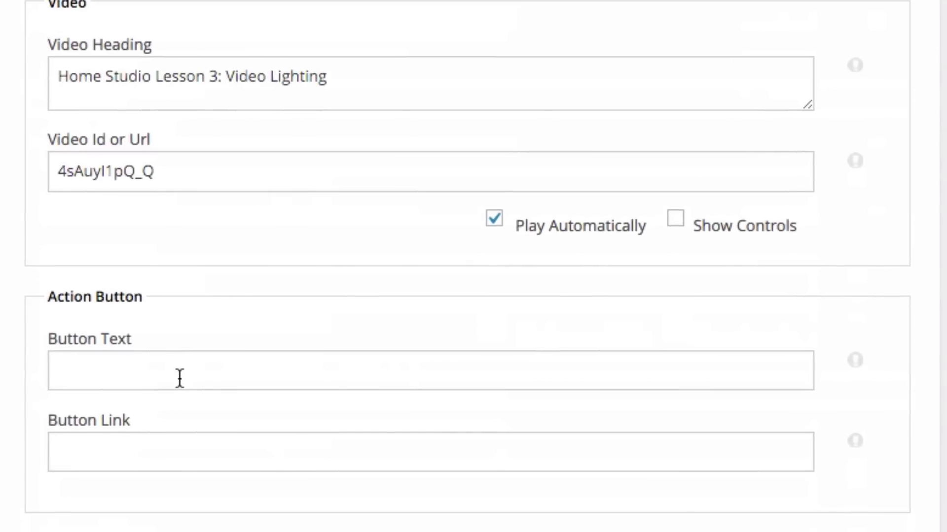
pyautogui.click(180, 379)
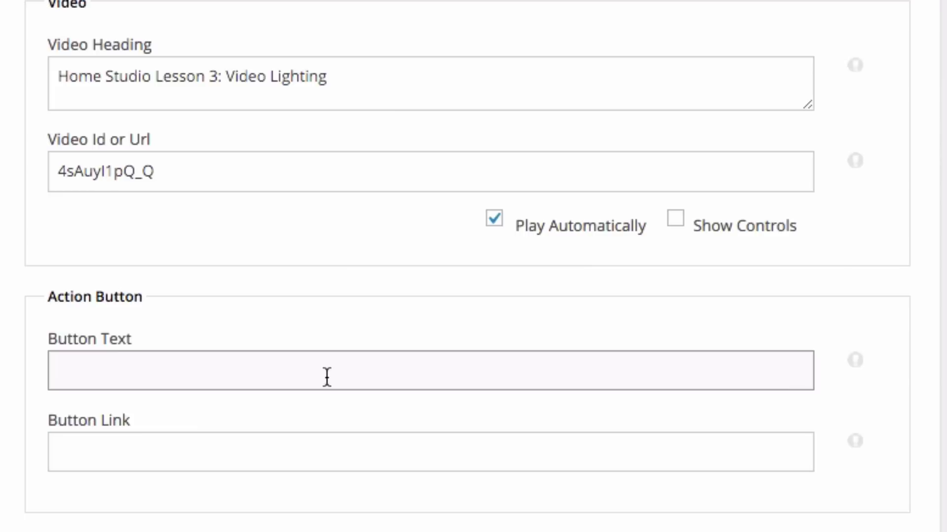
pyautogui.write('Check Out My Advanced Video Lighting COurse')
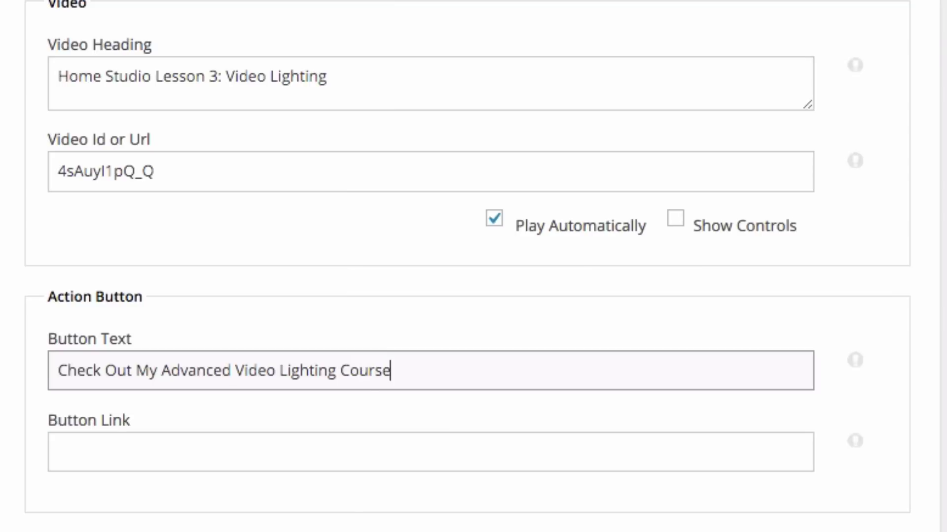
pyautogui.press('Tab')
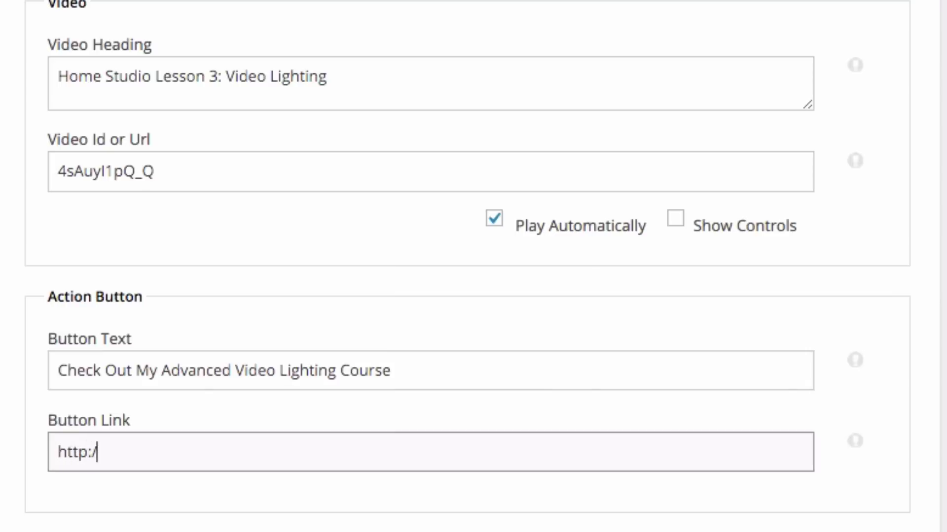
pyautogui.write('http://advancedvideolighting')
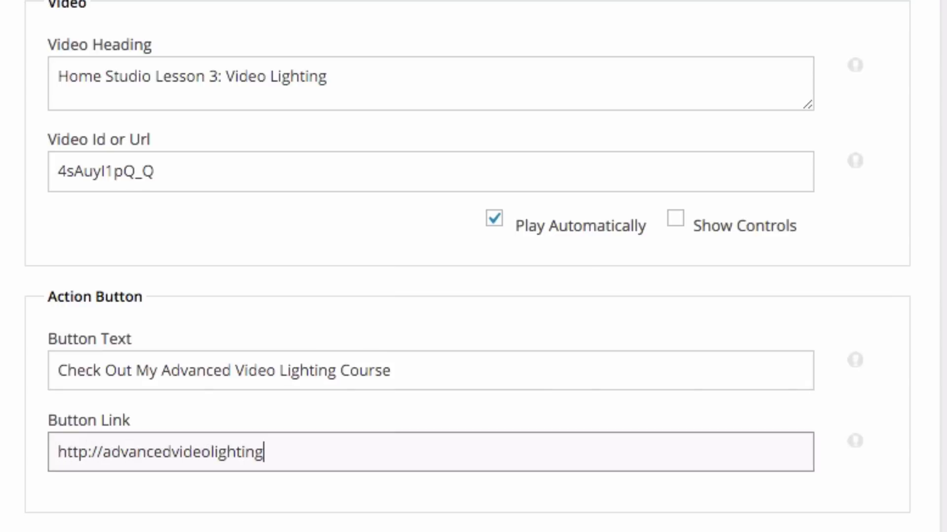
pyautogui.write('course.com')
pyautogui.press('super+a')
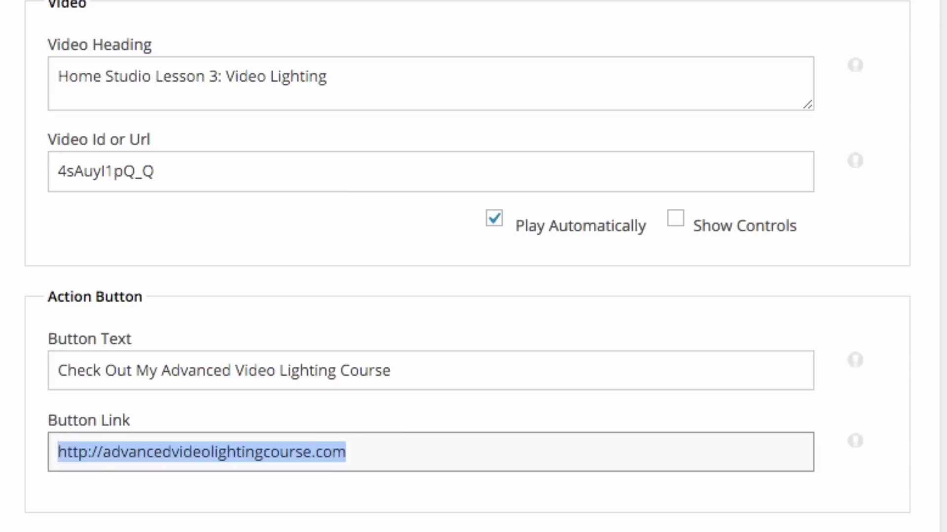
pyautogui.click(396, 454)
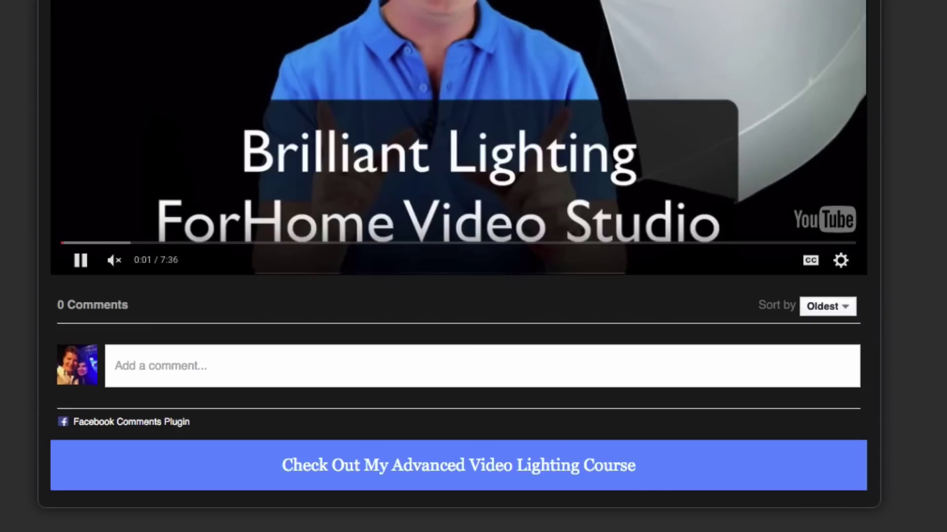
# Pause the lighting video on the live page above the comments and course button
pyautogui.click(461, 125)
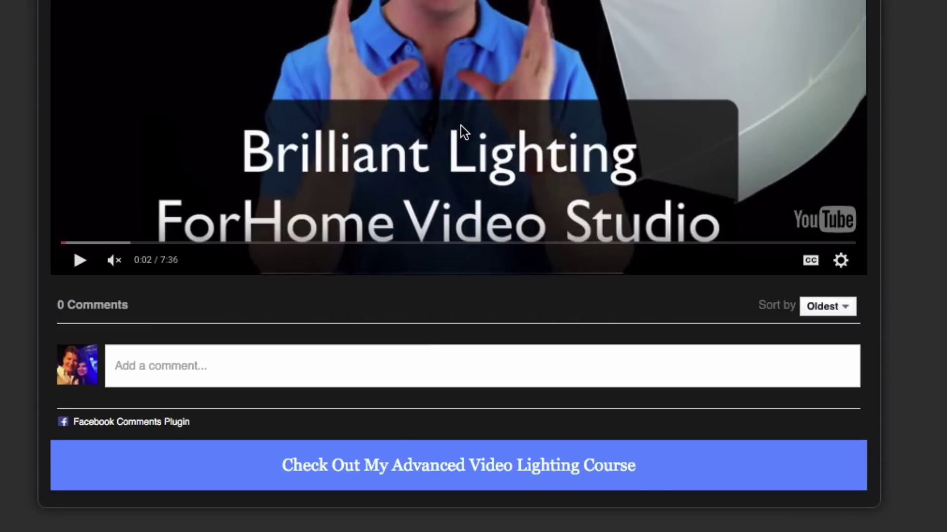